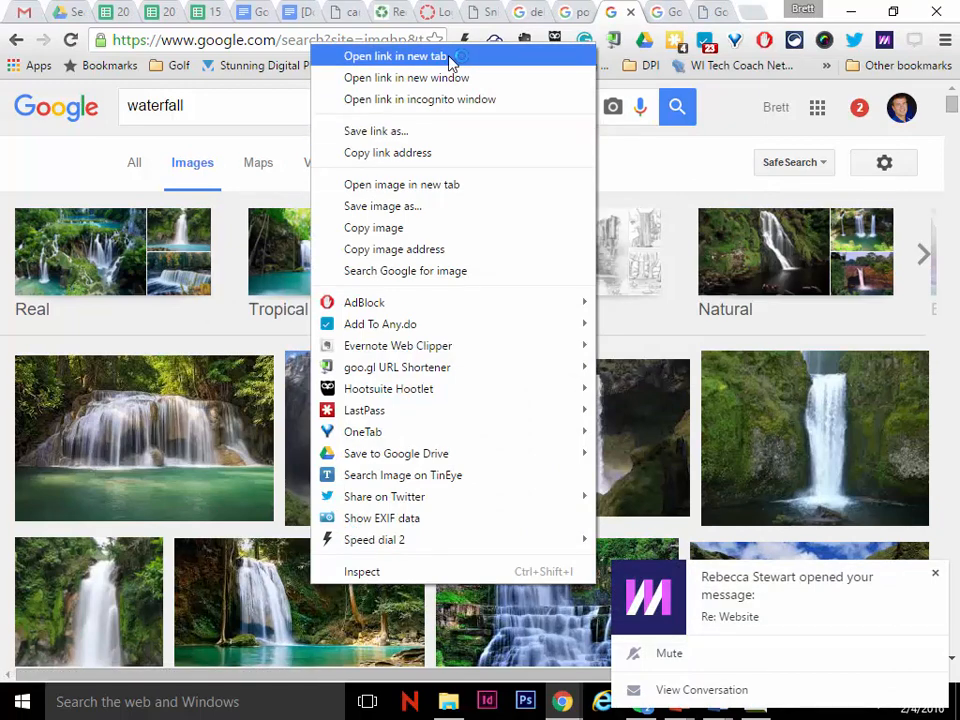
# Step: Open another waterfall result in a new tab and save the forest-trees-waterfall image to a new Downloads folder named Waterfall, closing its tab
pyautogui.click(450, 57)
pyautogui.click(621, 12)
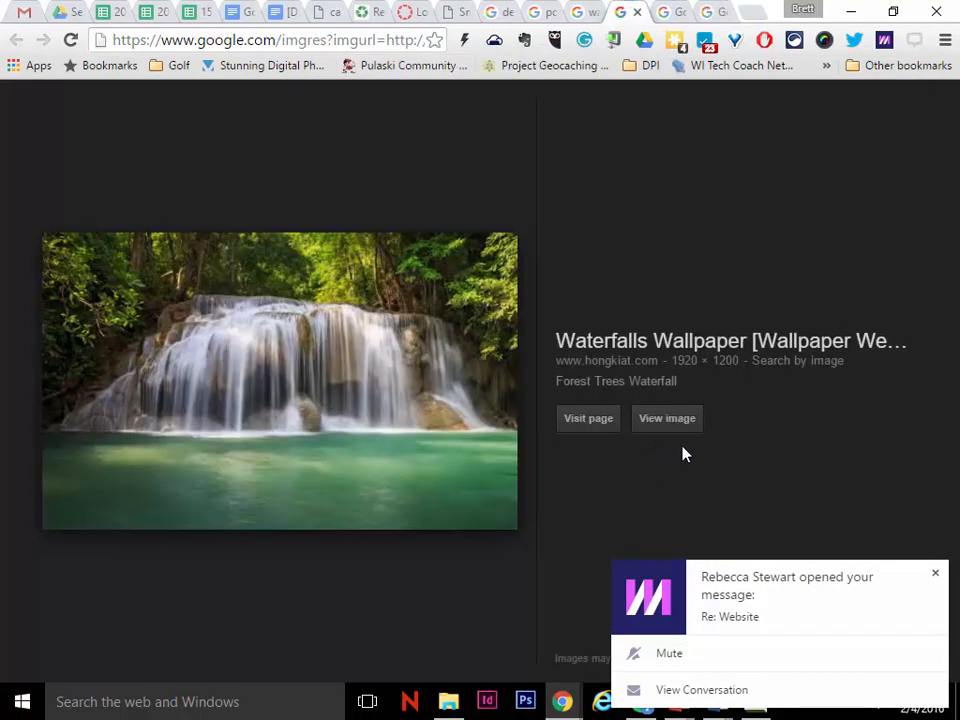
pyautogui.rightClick(232, 349)
pyautogui.click(338, 303)
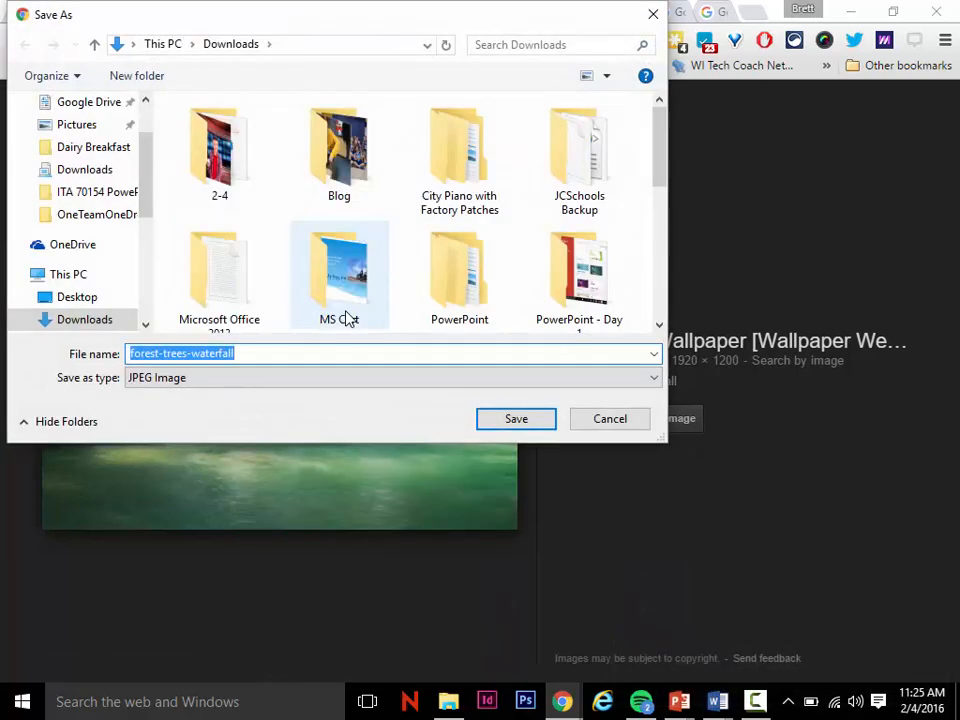
pyautogui.click(163, 77)
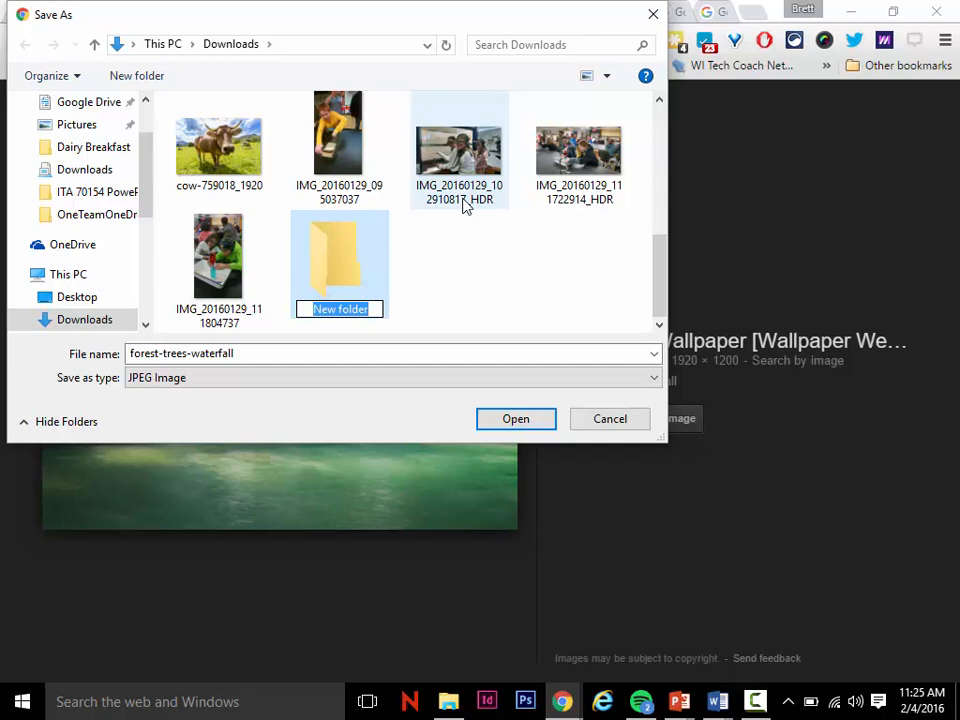
pyautogui.write('Waterfall')
pyautogui.press('Return')
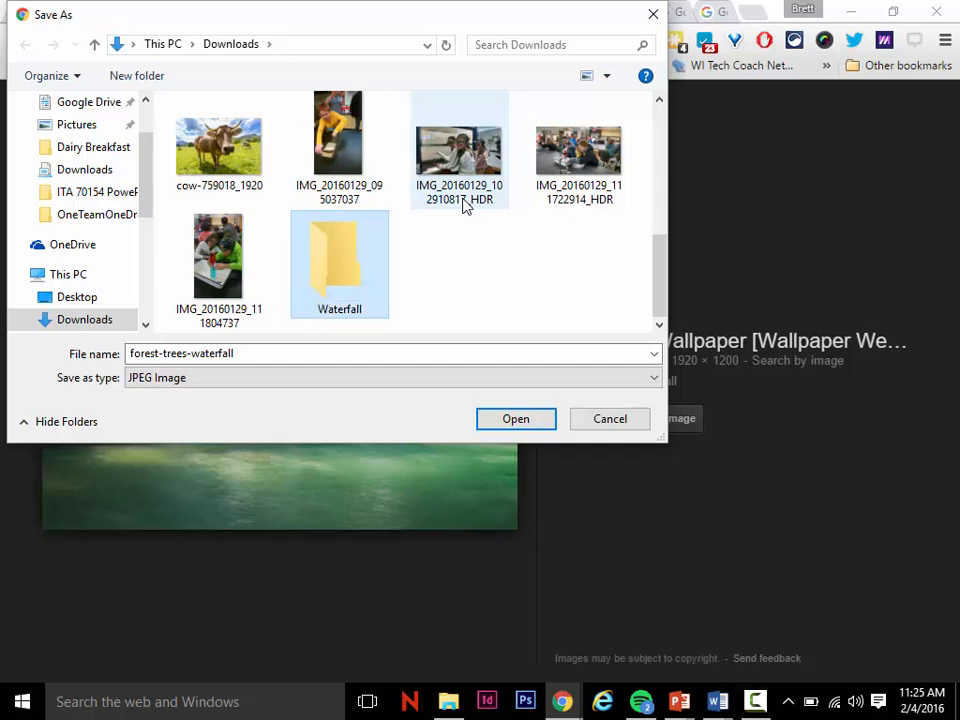
pyautogui.press('Return')
pyautogui.click(514, 418)
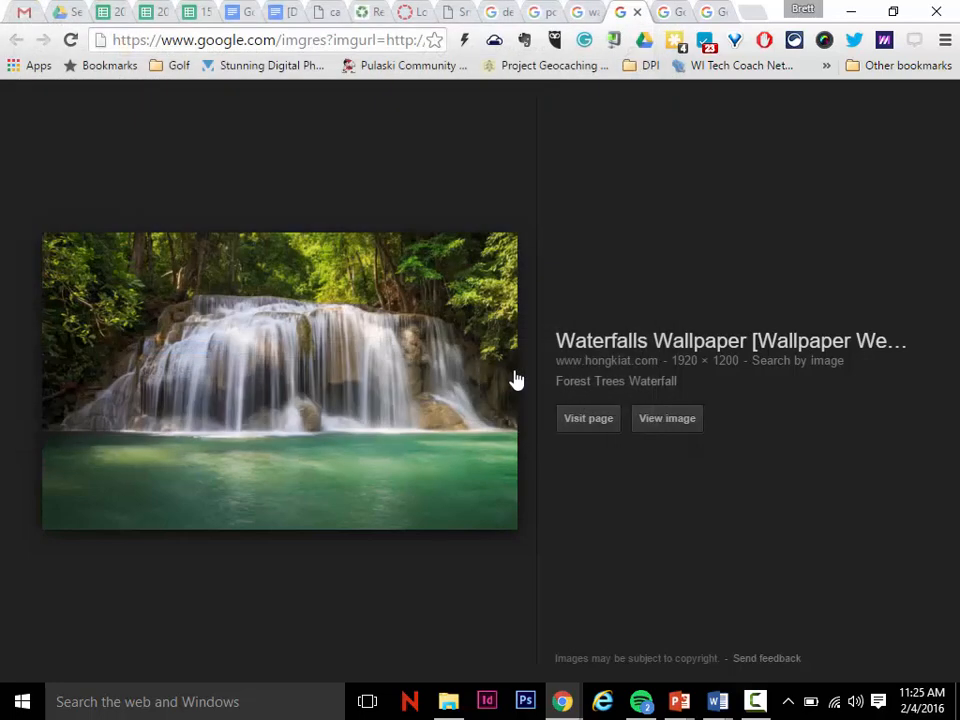
pyautogui.click(637, 12)
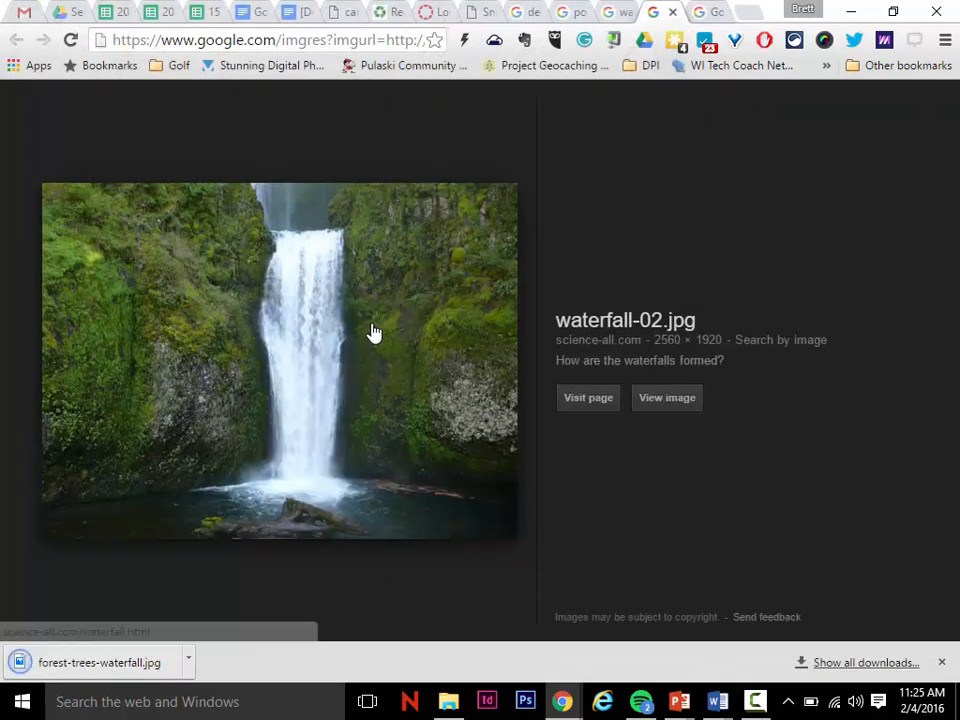
# Step: Save the waterfall-02 image as a JPEG in the Waterfall folder and close its tab
pyautogui.rightClick(372, 333)
pyautogui.click(510, 303)
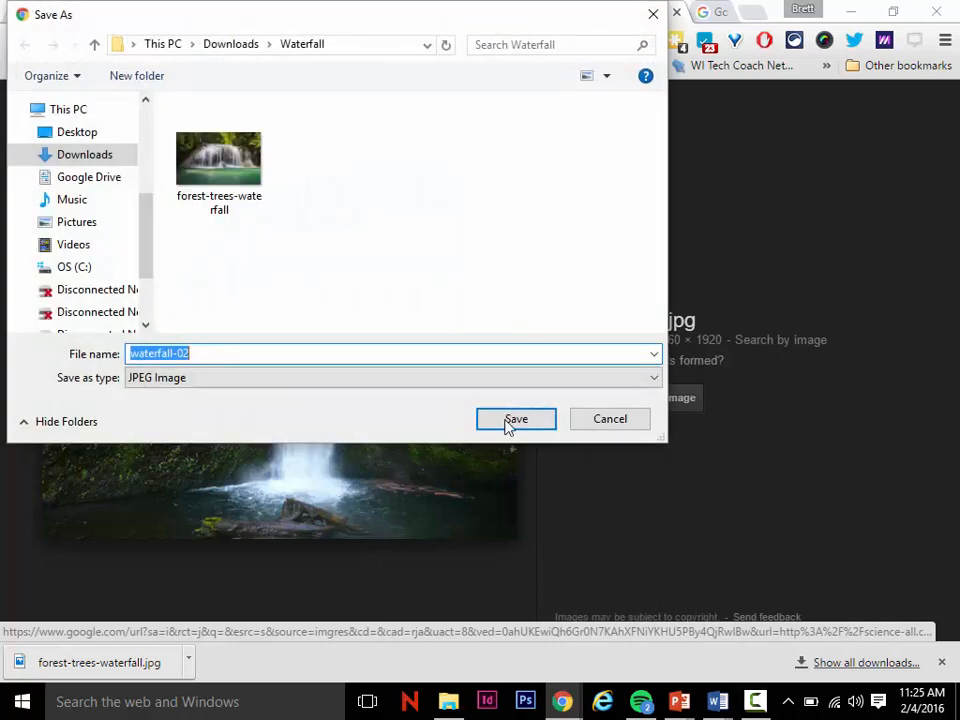
pyautogui.click(506, 422)
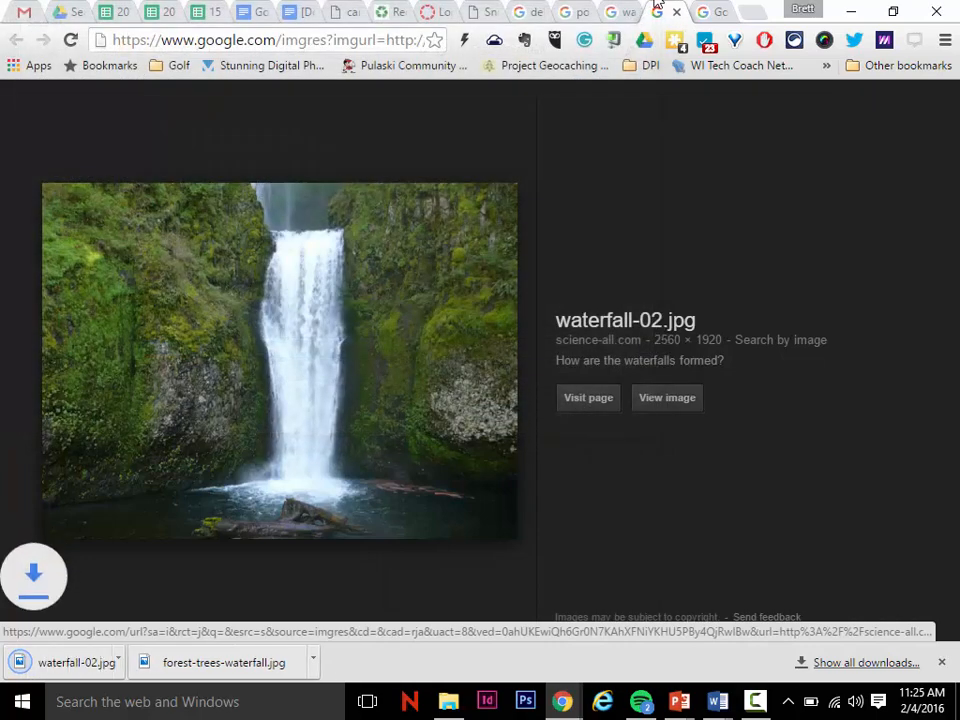
pyautogui.click(676, 12)
# Step: Save the waterfall-06 image as a JPEG in the Waterfall folder and close its tab
pyautogui.rightClick(294, 333)
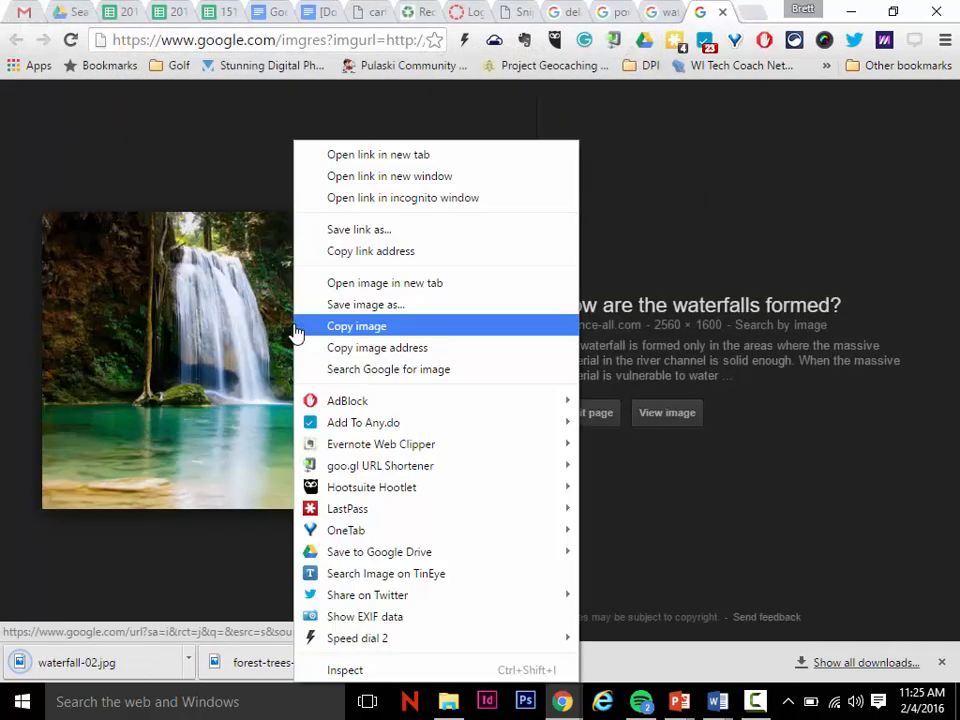
pyautogui.click(405, 302)
pyautogui.click(514, 418)
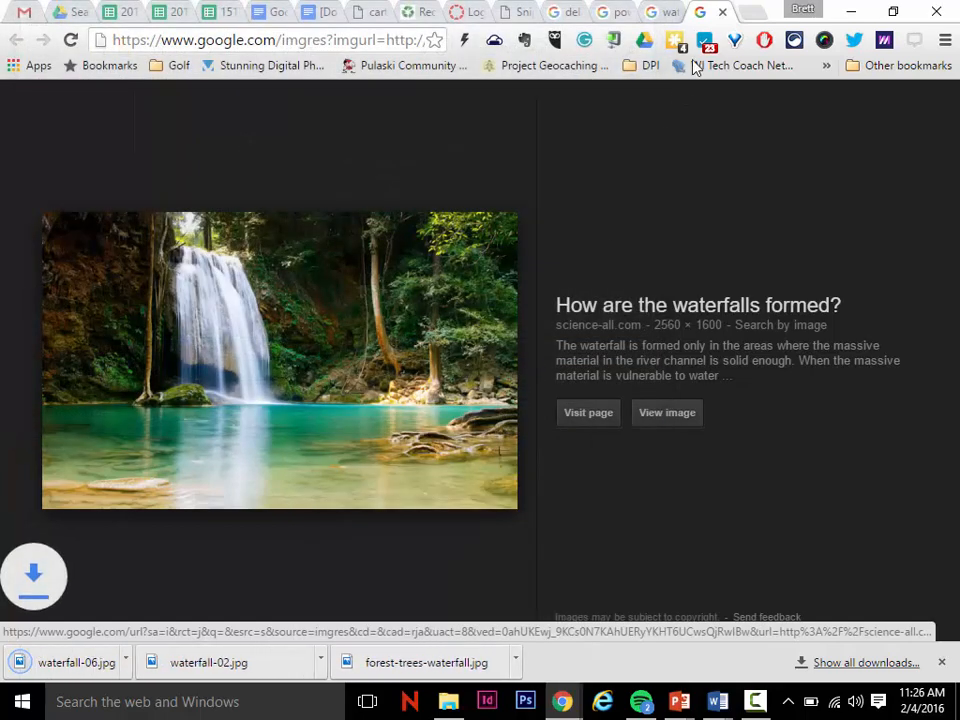
pyautogui.click(723, 12)
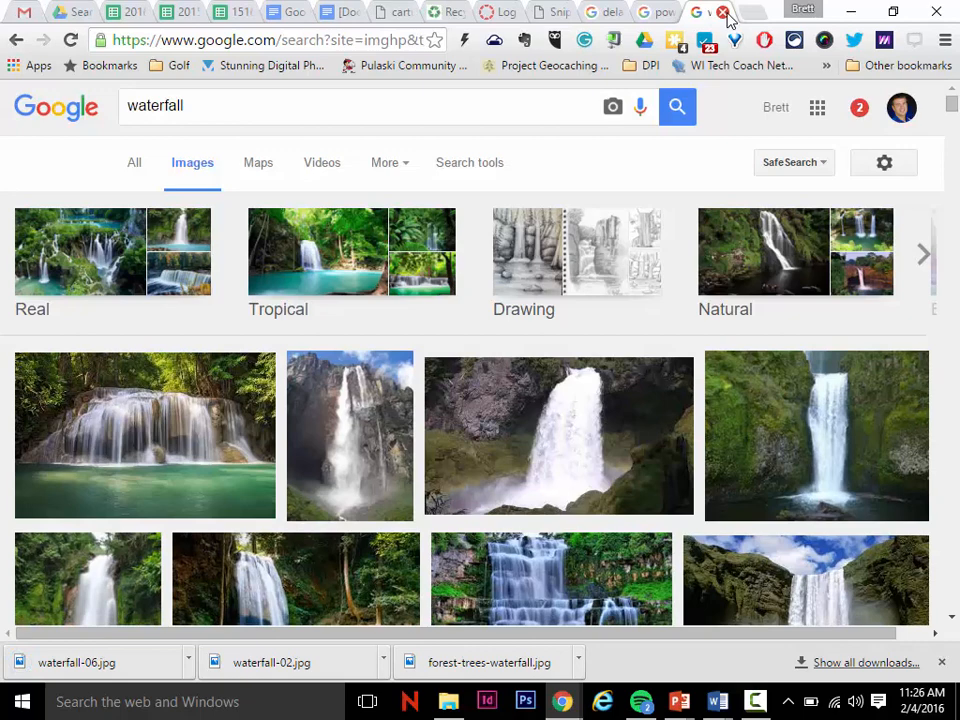
# Step: Check the saved images in the Waterfall folder under Downloads in File Explorer, and close the window
pyautogui.click(449, 706)
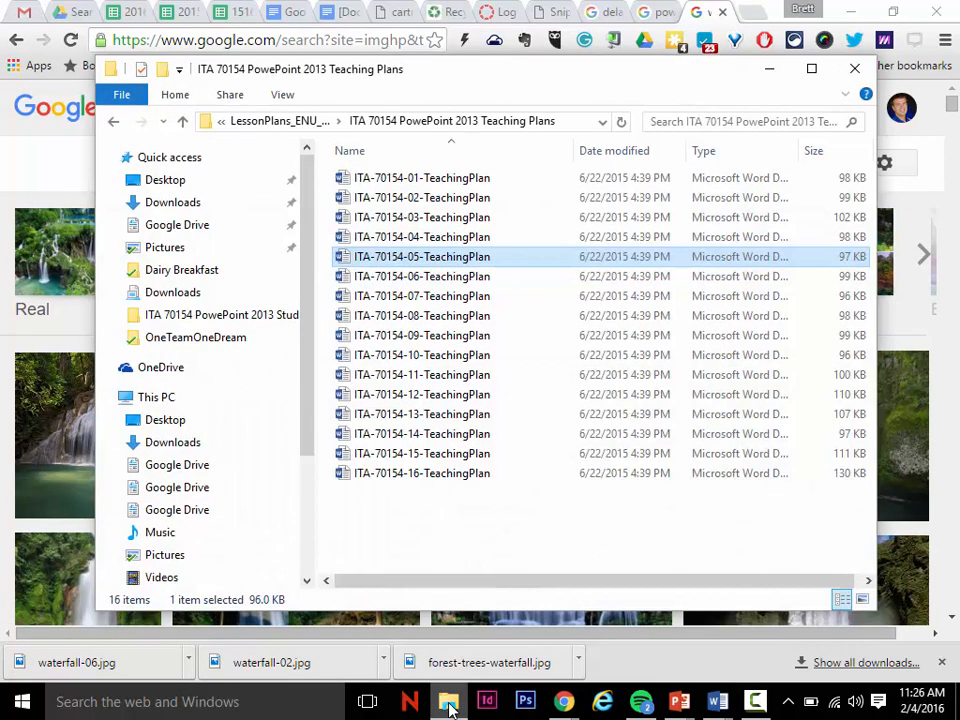
pyautogui.click(185, 292)
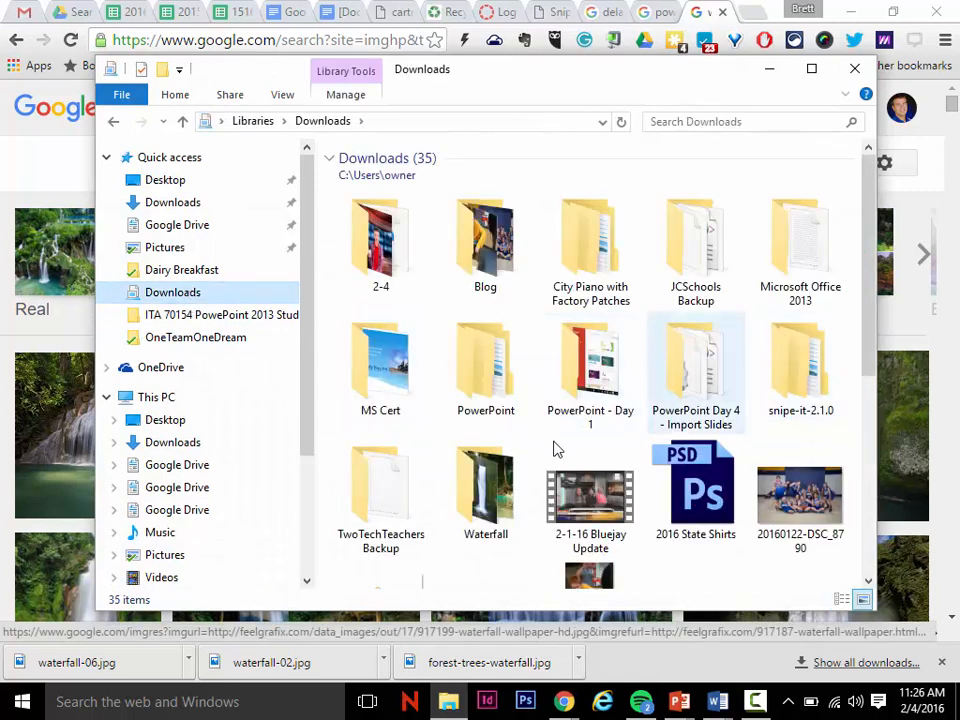
pyautogui.doubleClick(463, 505)
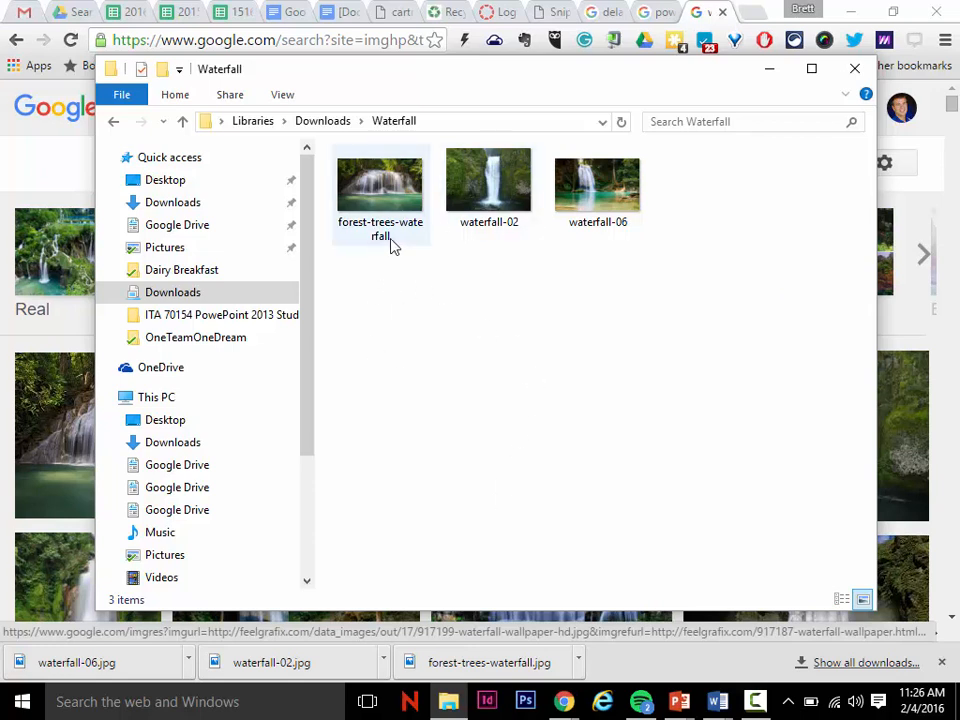
pyautogui.click(853, 68)
# Step: Switch to Word and close the ITA-70154-04-Project document
pyautogui.moveTo(716, 705)
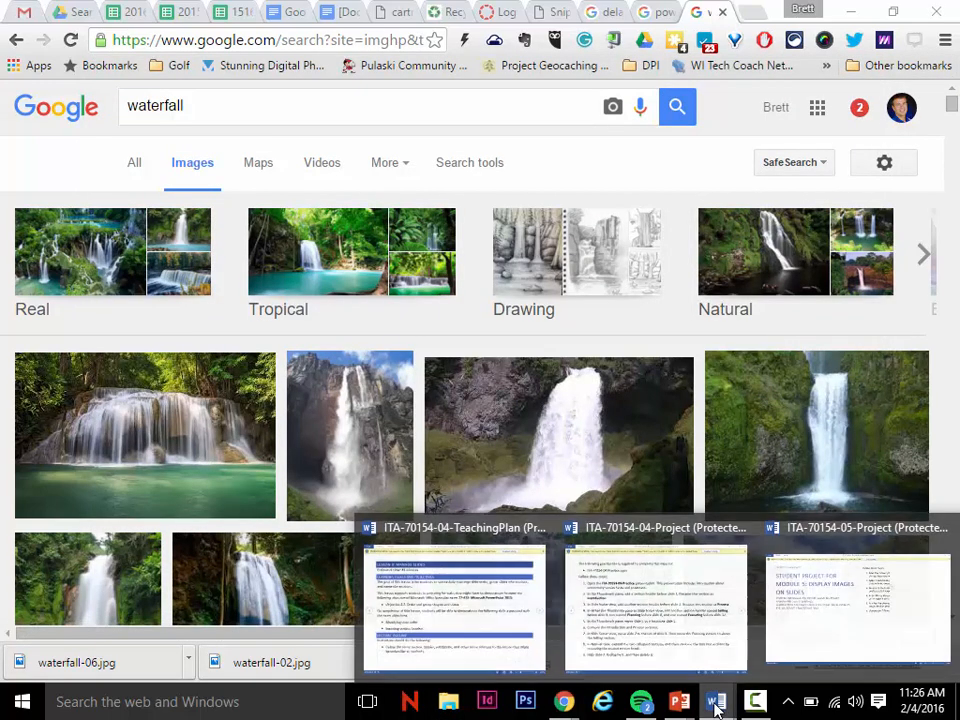
pyautogui.click(698, 625)
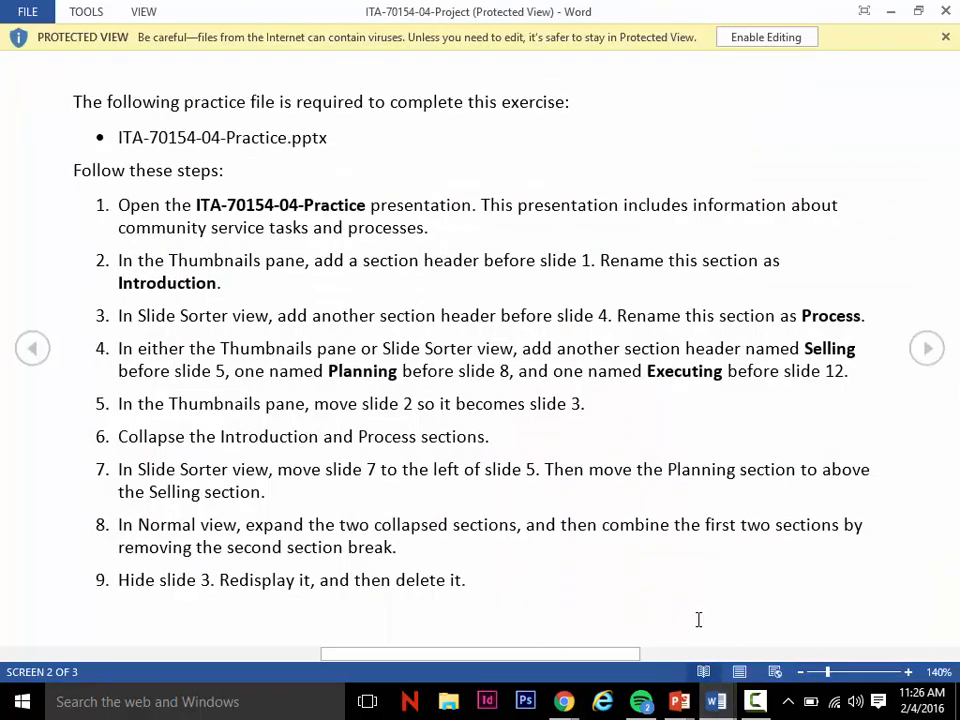
pyautogui.click(941, 10)
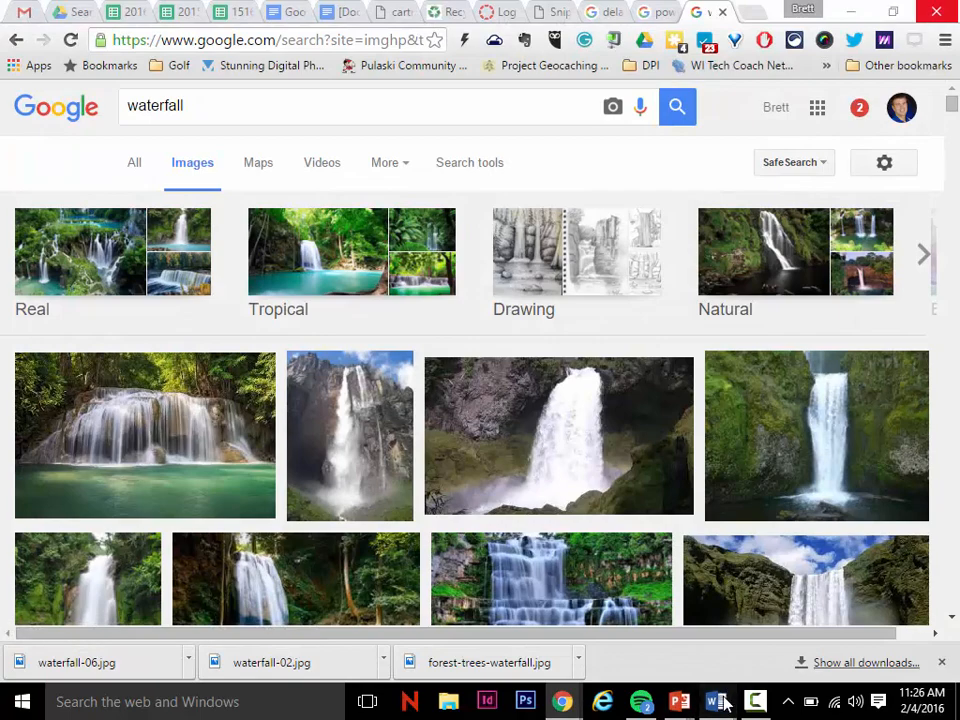
# Step: Bring up the ITA-70154-05-Project document in Word and read the numbered project steps on its second screen
pyautogui.moveTo(726, 705)
pyautogui.click(793, 627)
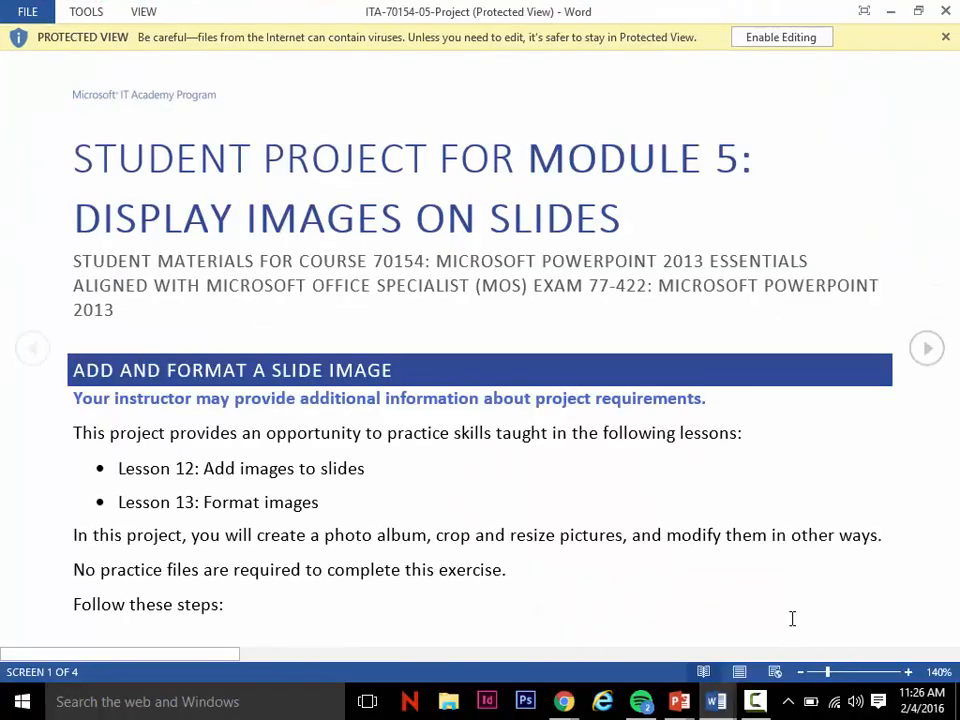
pyautogui.click(927, 347)
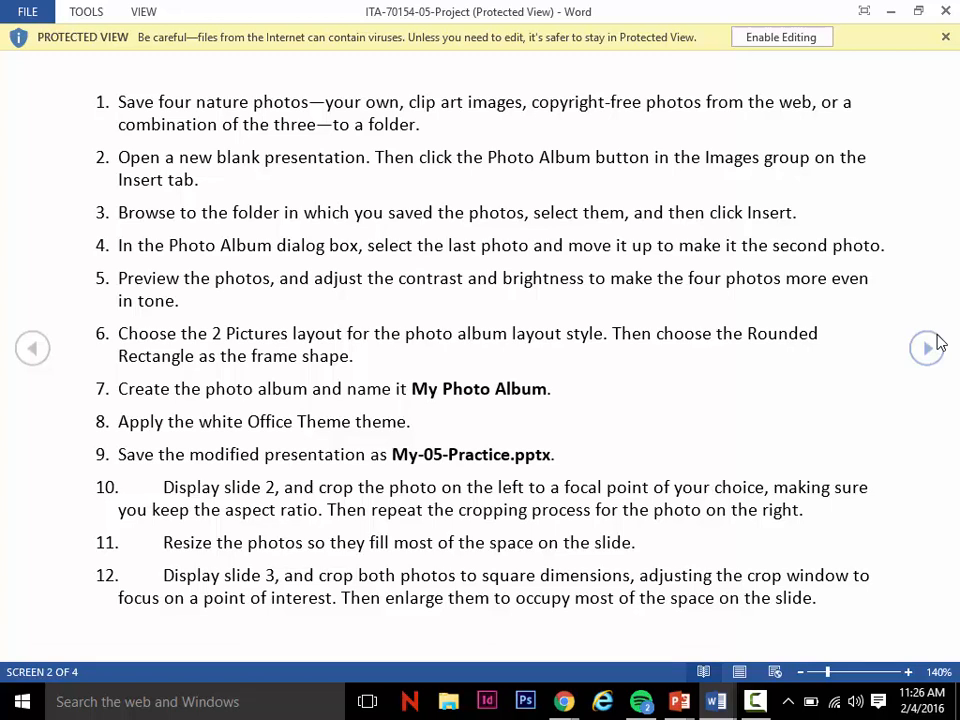
# Step: Switch to PowerPoint and create a new blank presentation
pyautogui.moveTo(679, 701)
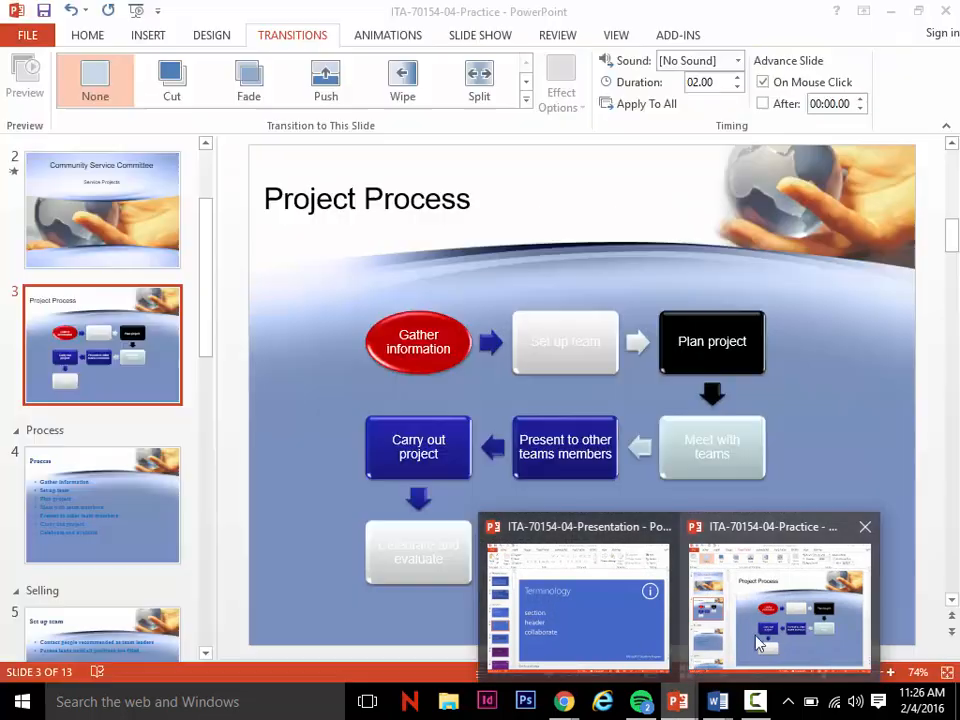
pyautogui.click(757, 643)
pyautogui.click(36, 33)
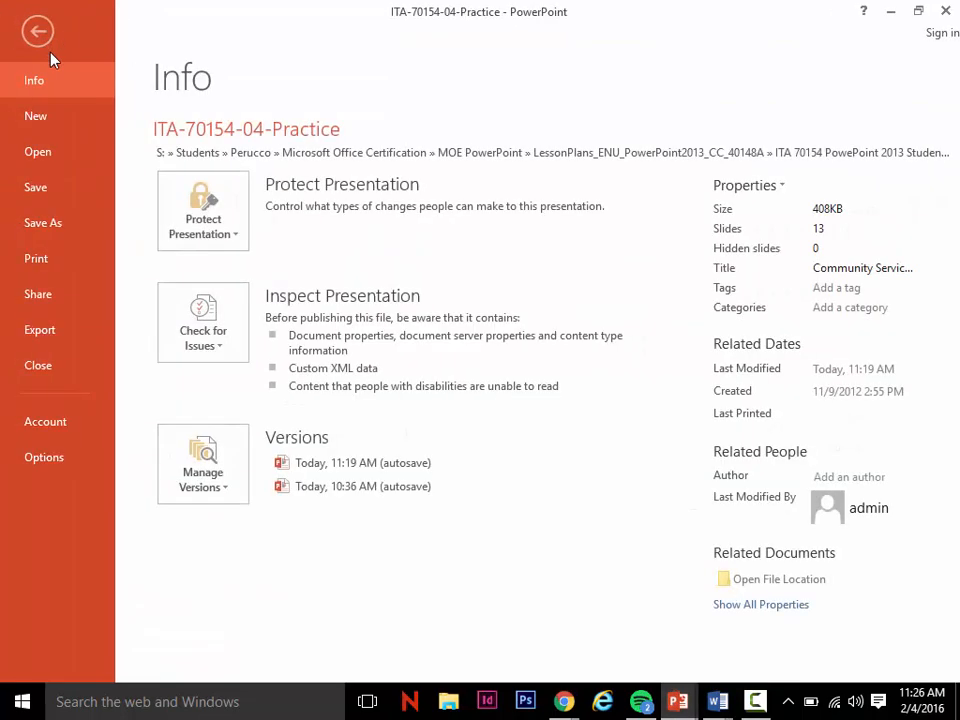
pyautogui.click(49, 118)
pyautogui.press('Escape')
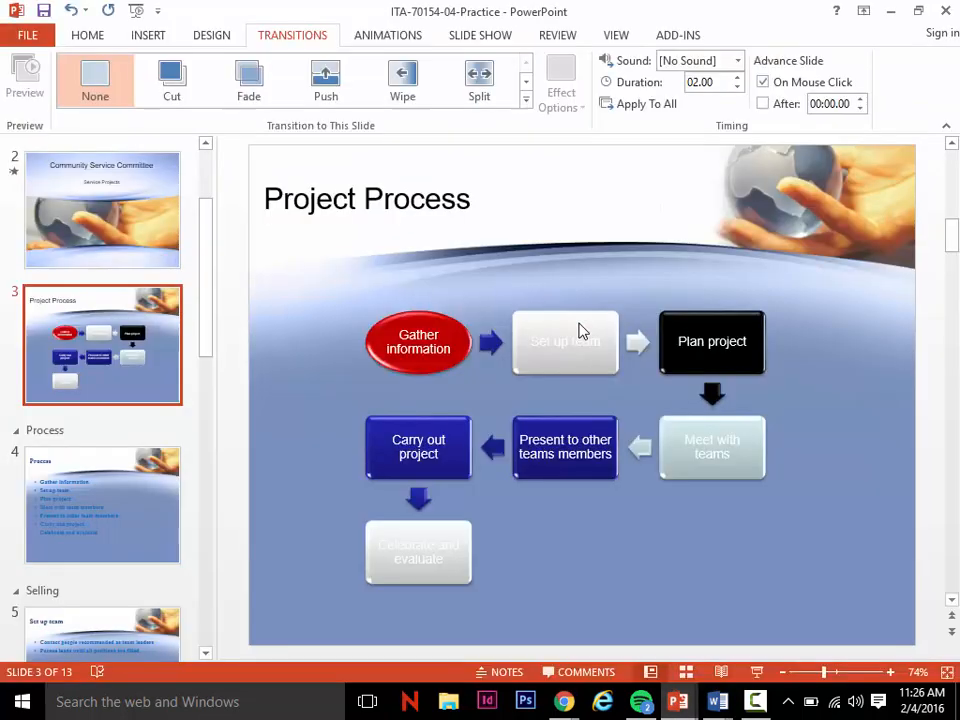
# Step: Start a new photo album and insert forest-trees-waterfall, waterfall-02 and waterfall-06 from the Waterfall folder in Downloads
pyautogui.click(152, 37)
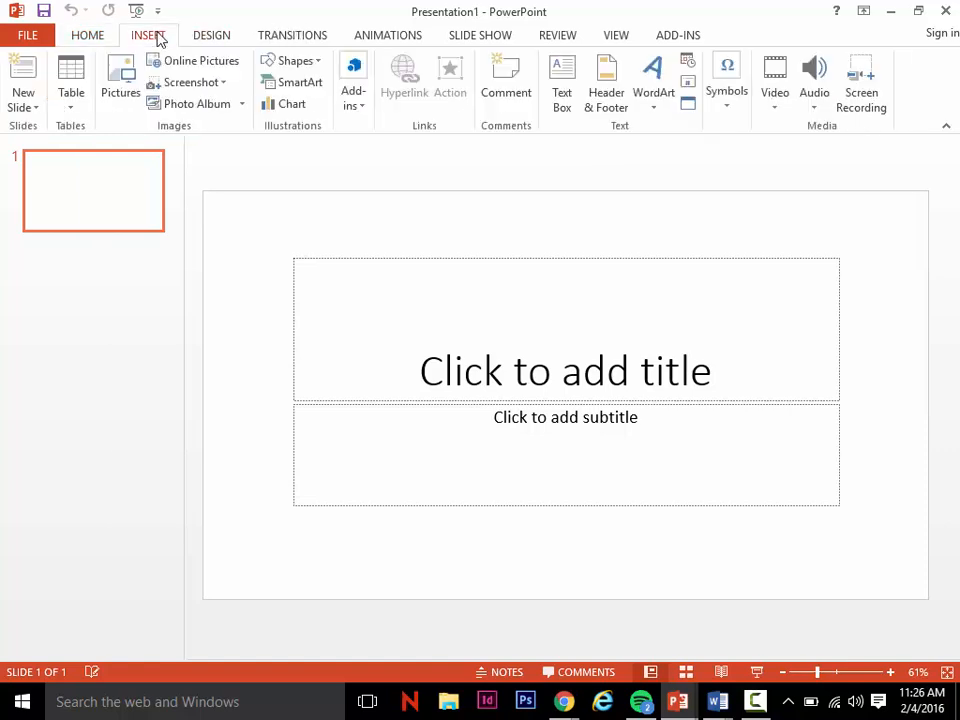
pyautogui.click(190, 110)
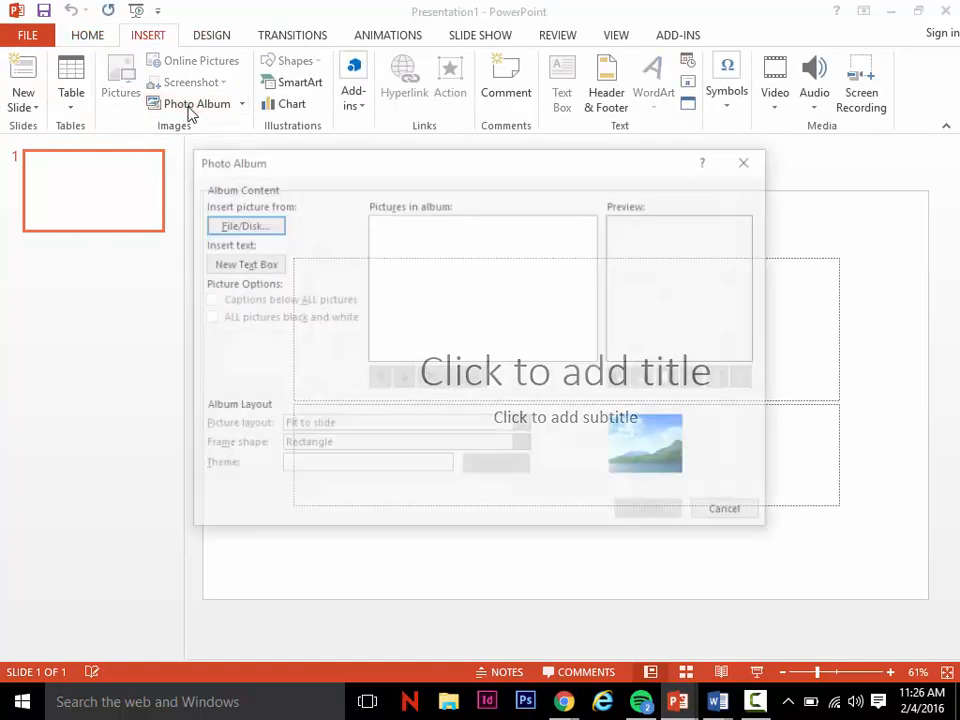
pyautogui.click(250, 232)
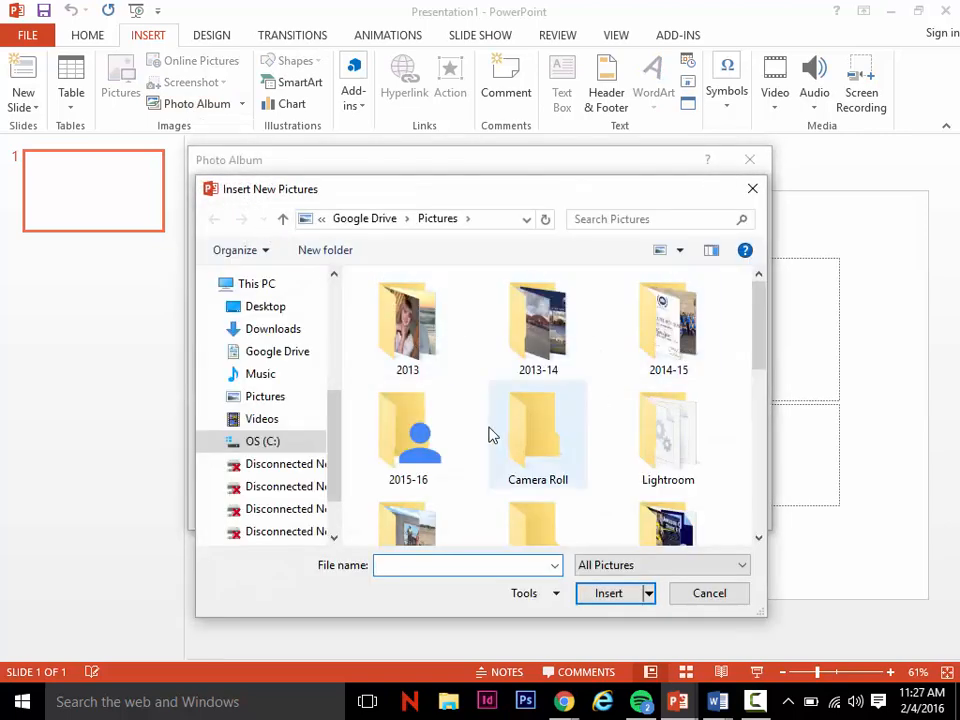
pyautogui.moveTo(761, 321); pyautogui.dragTo(761, 409)
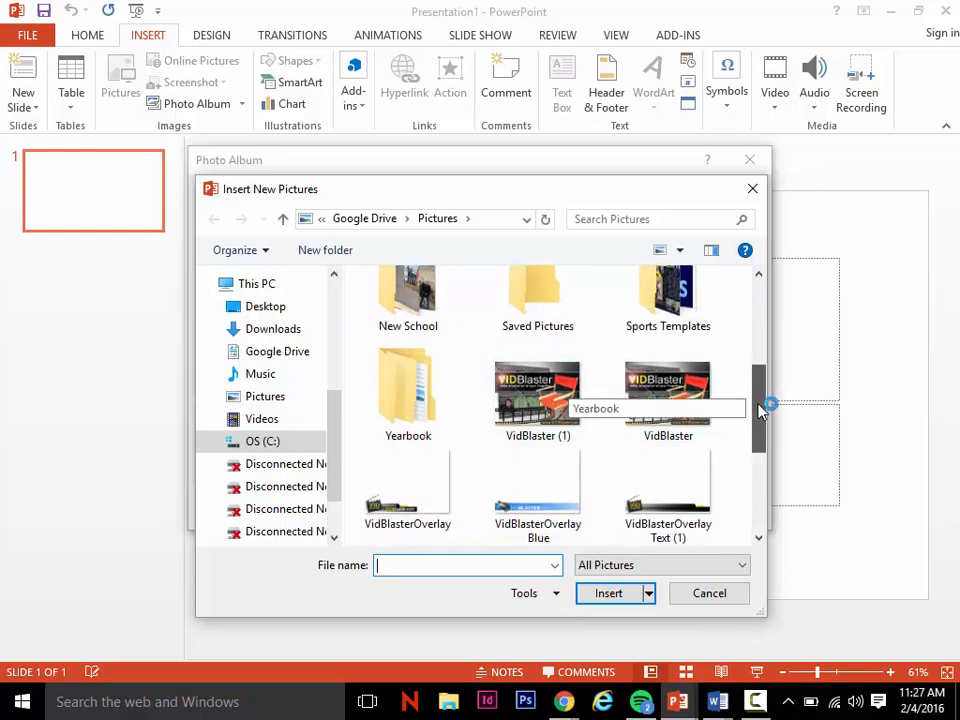
pyautogui.click(290, 331)
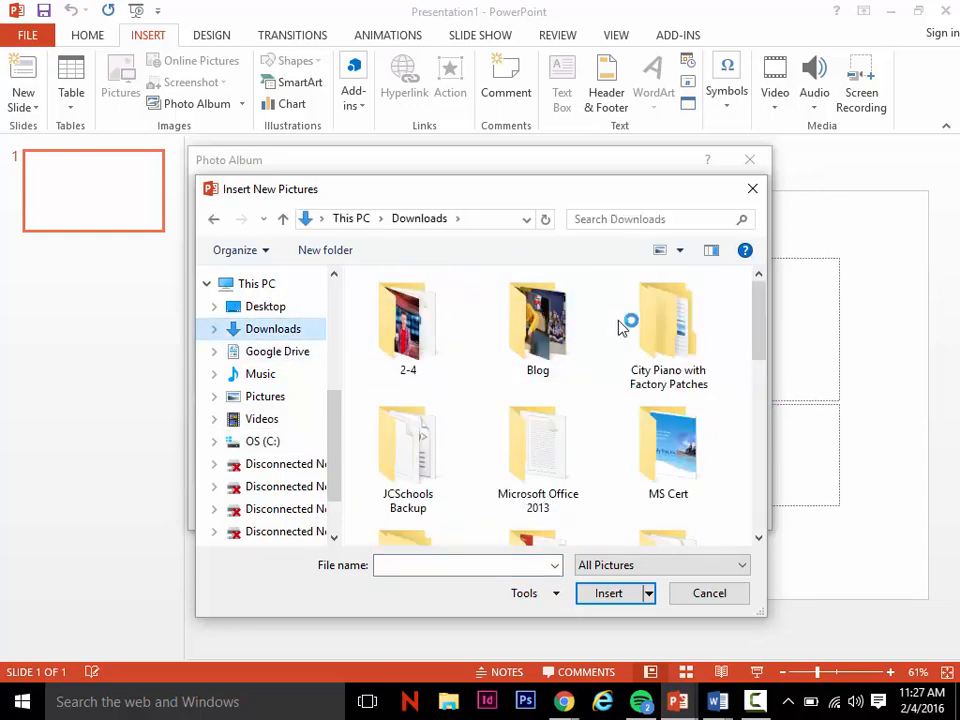
pyautogui.moveTo(762, 294); pyautogui.dragTo(758, 396)
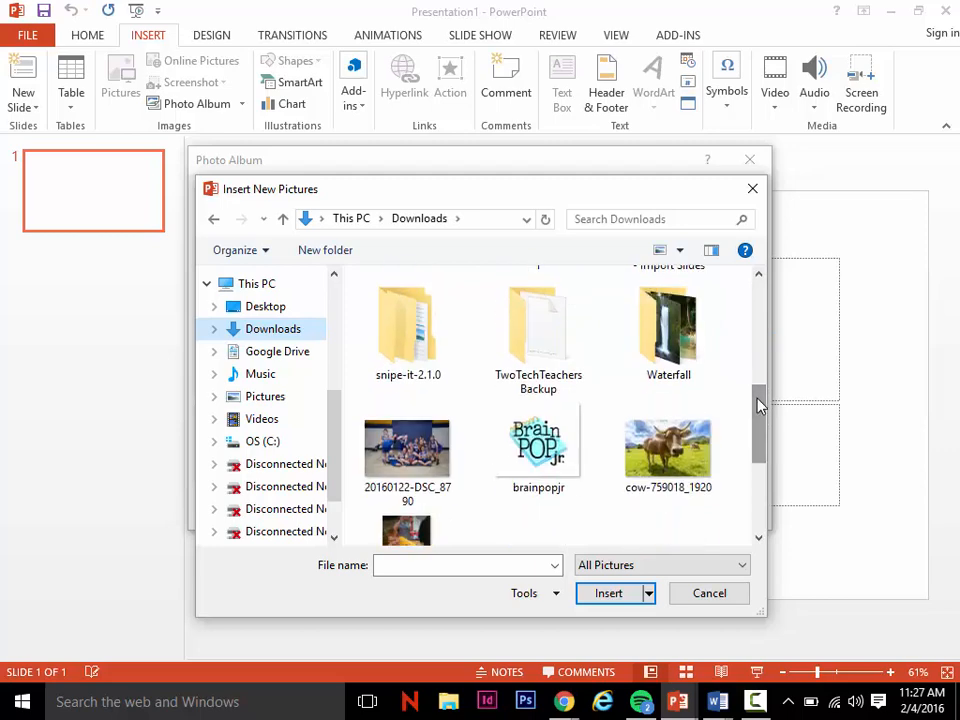
pyautogui.doubleClick(668, 325)
pyautogui.click(437, 330)
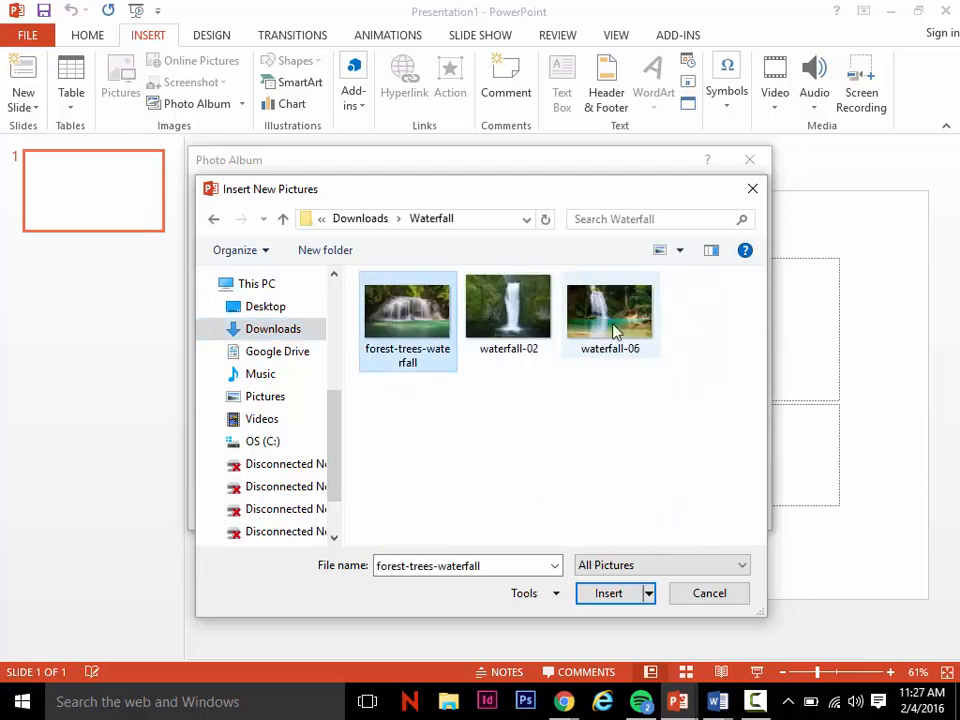
pyautogui.keyDown('ctrl'); pyautogui.click(614, 331); pyautogui.keyUp('ctrl')
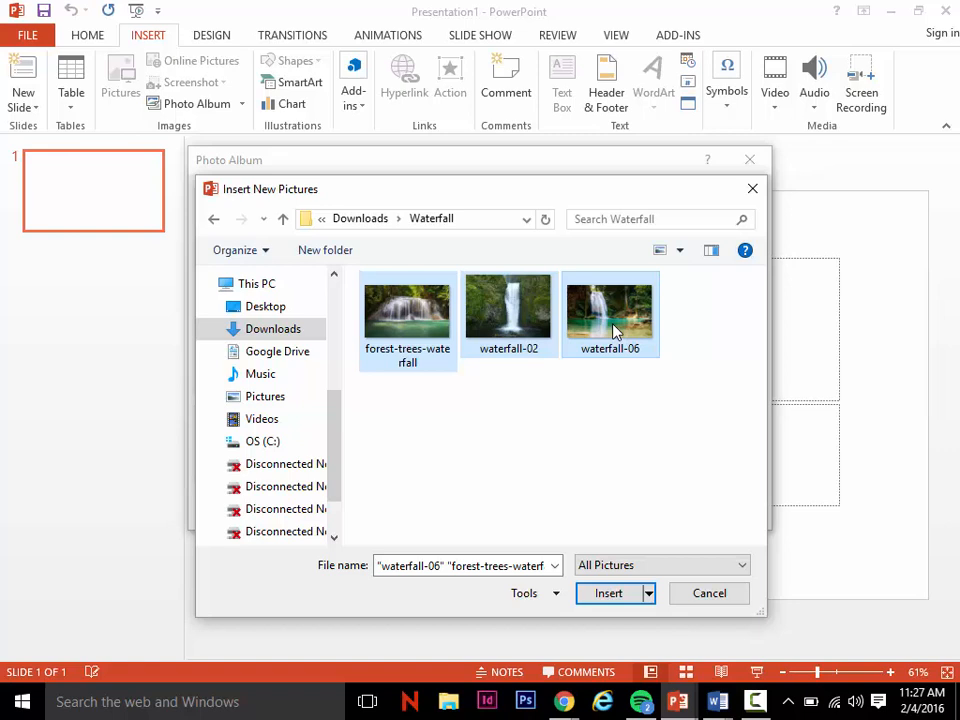
pyautogui.hotkey('ctrl', 'a')
pyautogui.click(603, 598)
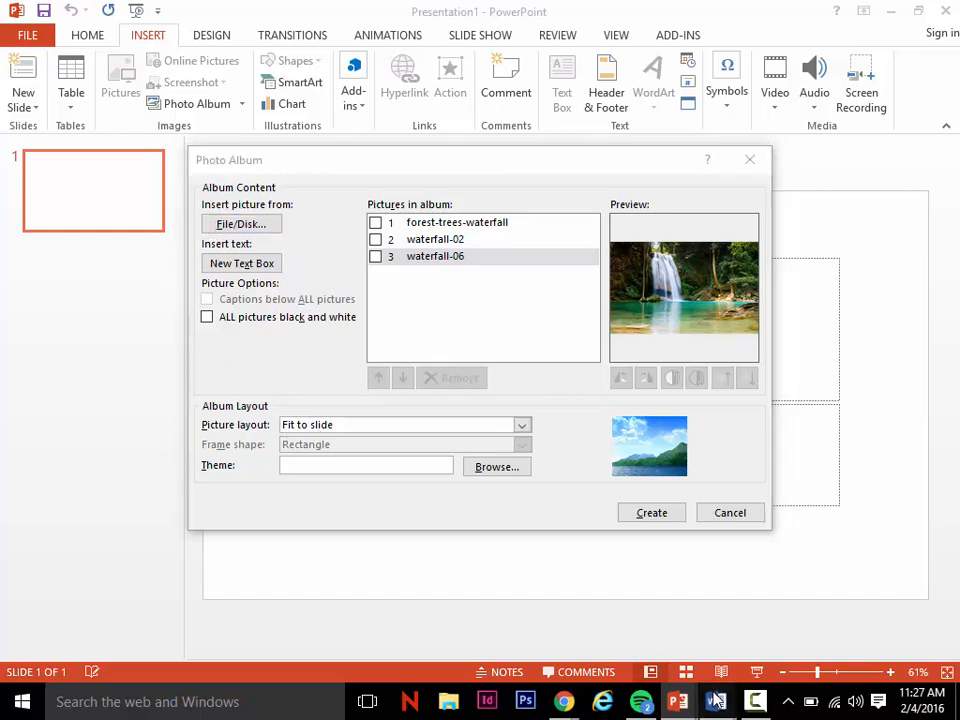
# Step: Review the photo album instructions in the ITA-70154-05-Project document in Word, and return to the Photo Album dialog in PowerPoint
pyautogui.moveTo(716, 701)
pyautogui.click(780, 607)
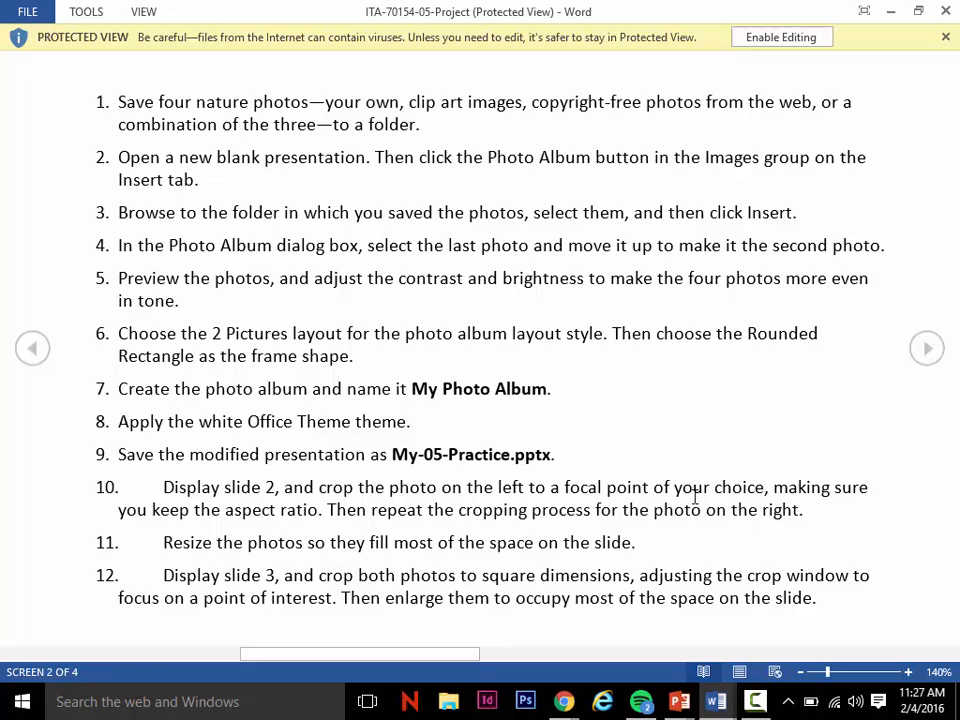
pyautogui.click(679, 701)
pyautogui.click(793, 606)
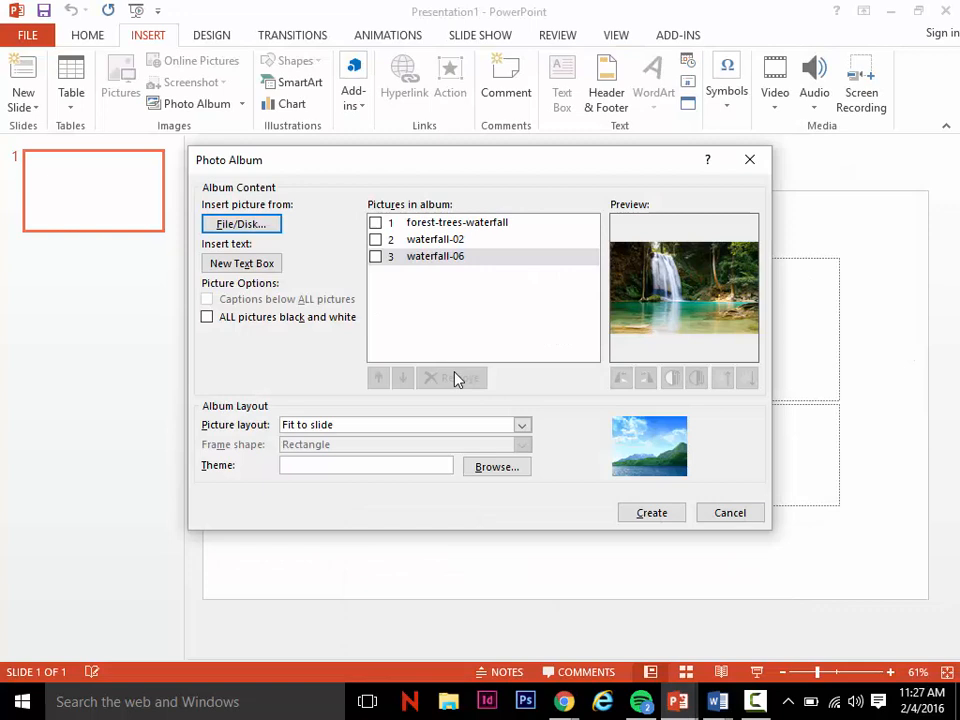
# Step: Select all three pictures in the album list: forest-trees-waterfall, waterfall-02 and waterfall-06
pyautogui.click(375, 222)
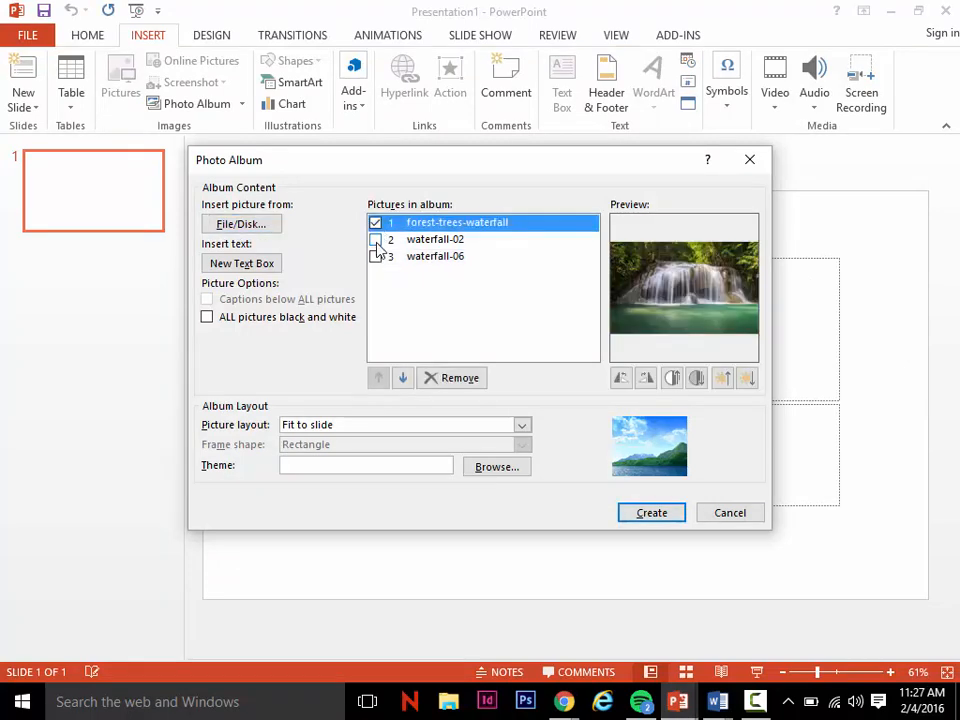
pyautogui.click(375, 240)
pyautogui.click(375, 257)
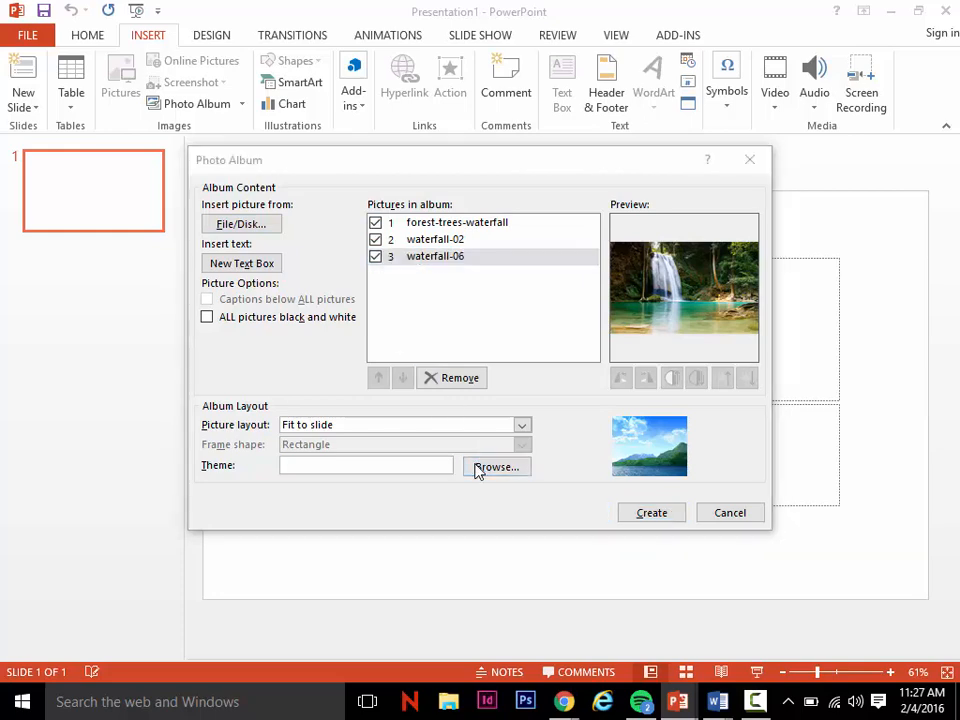
pyautogui.click(477, 467)
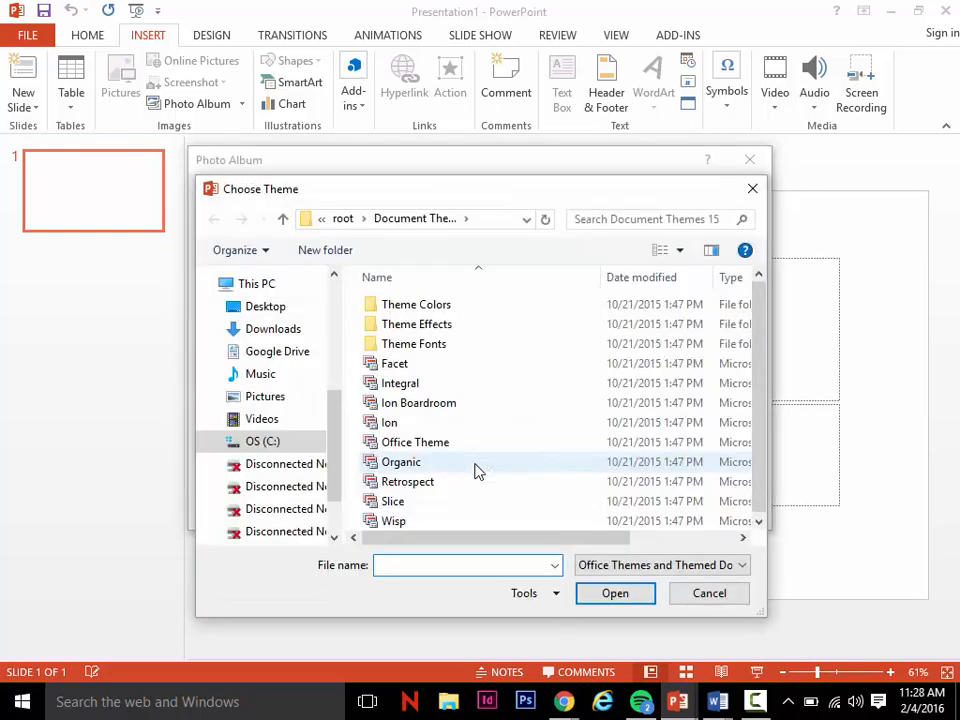
pyautogui.click(712, 592)
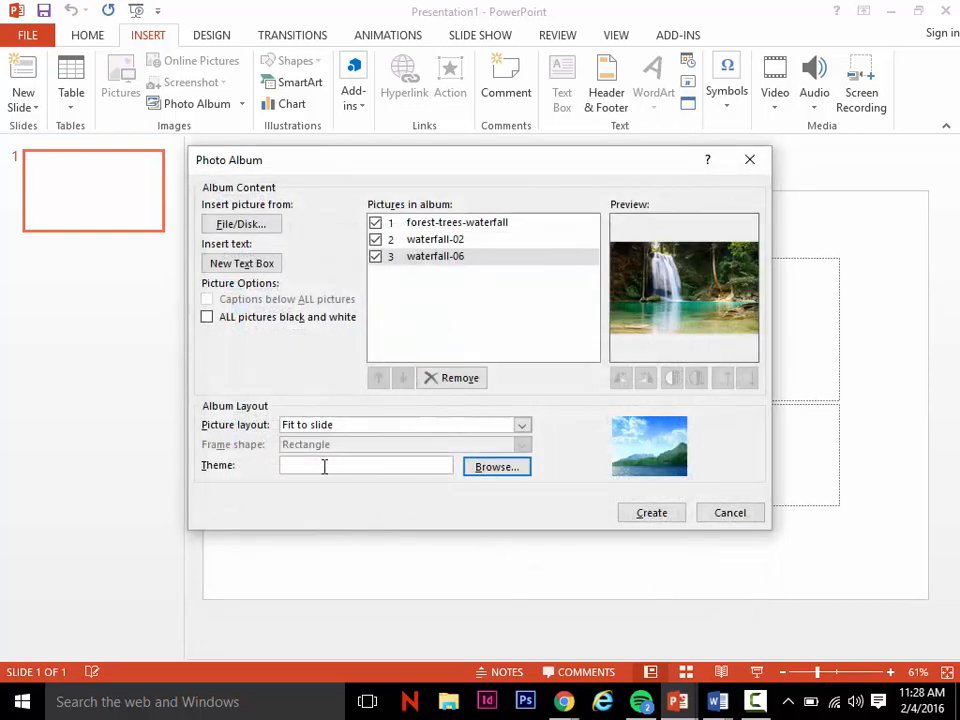
pyautogui.click(495, 472)
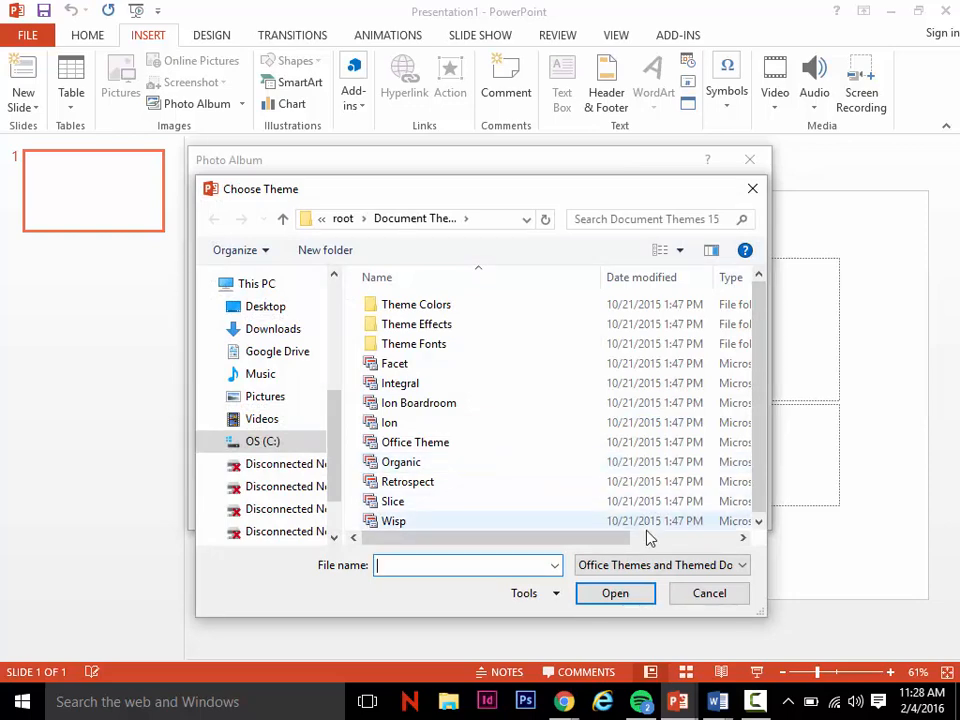
pyautogui.click(690, 596)
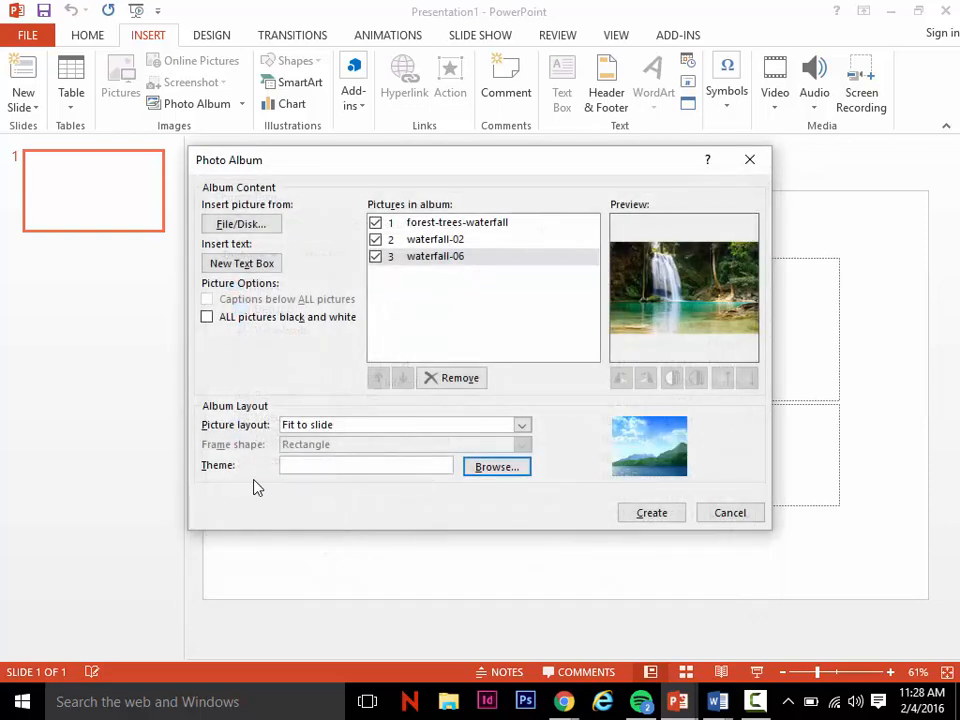
# Step: Apply the Office Theme to the photo album and create it with the Fit to slide picture layout
pyautogui.click(516, 467)
pyautogui.click(452, 445)
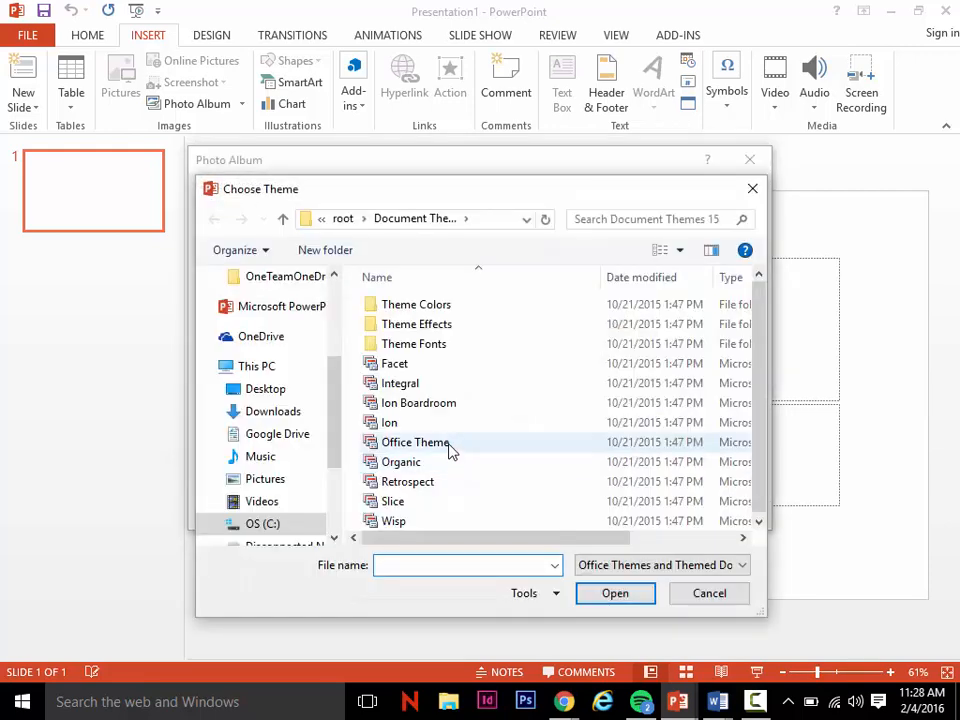
pyautogui.click(641, 597)
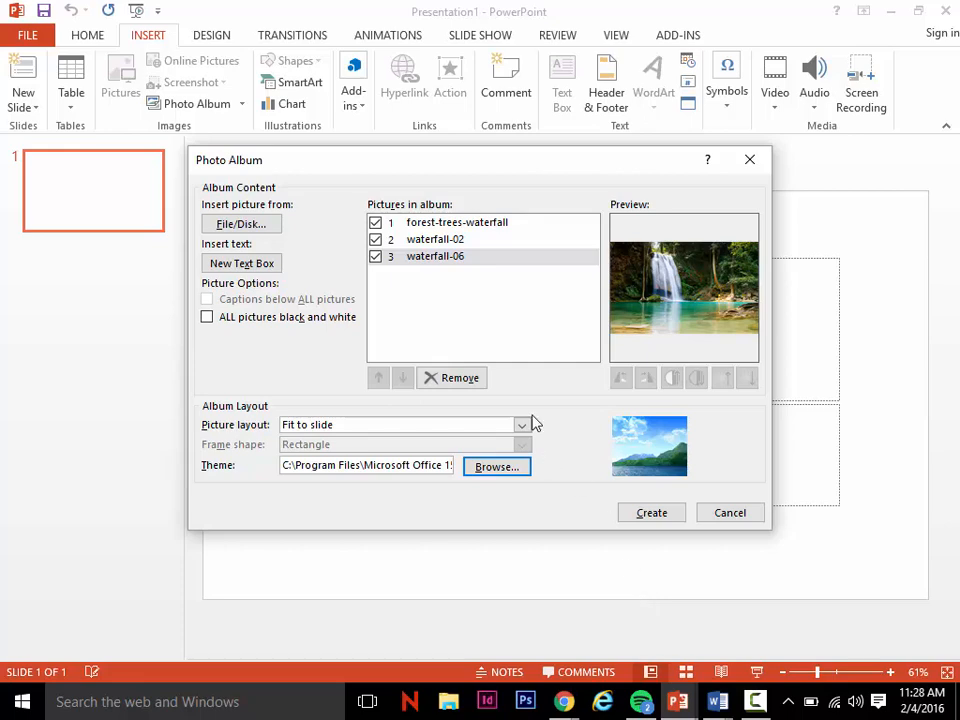
pyautogui.click(652, 515)
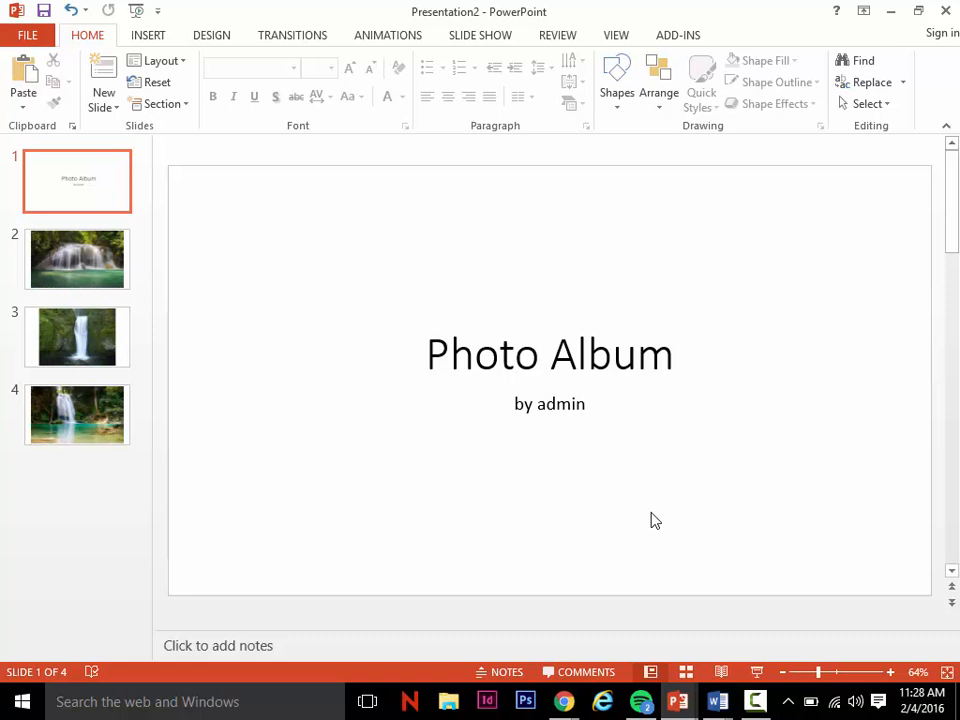
# Step: Look through the waterfall picture slides 2 to 4 of the new album, and return to the title slide
pyautogui.click(75, 273)
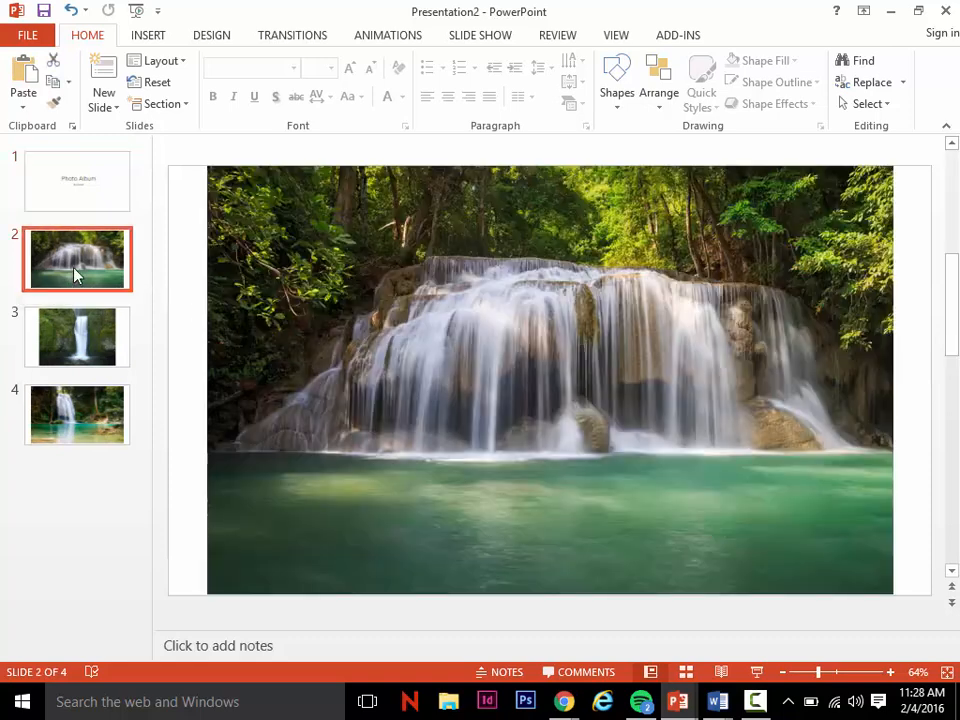
pyautogui.click(88, 325)
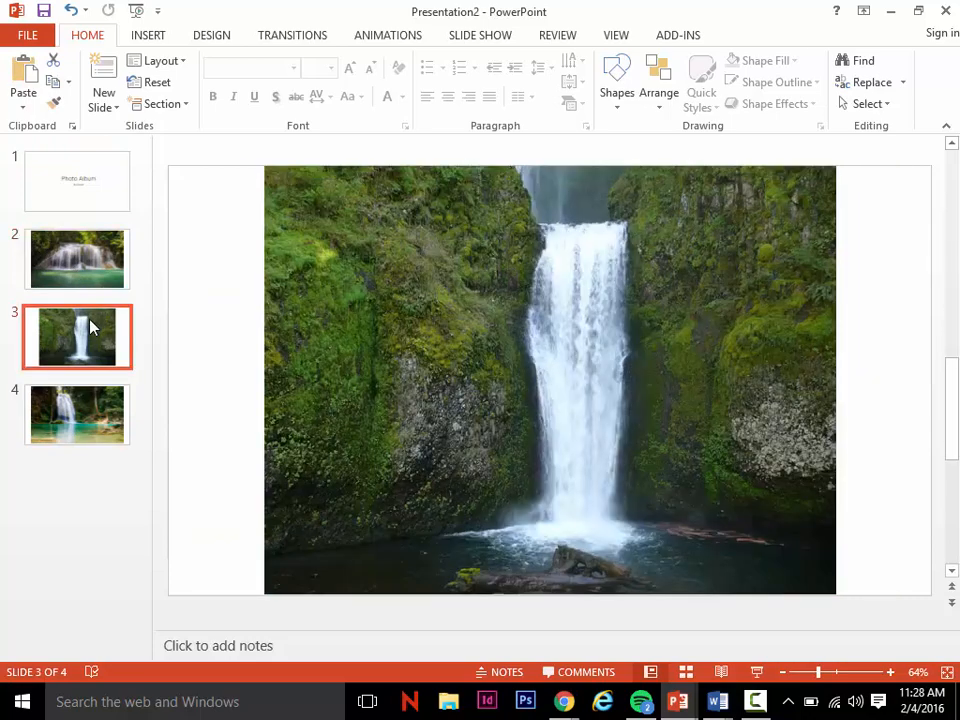
pyautogui.click(86, 395)
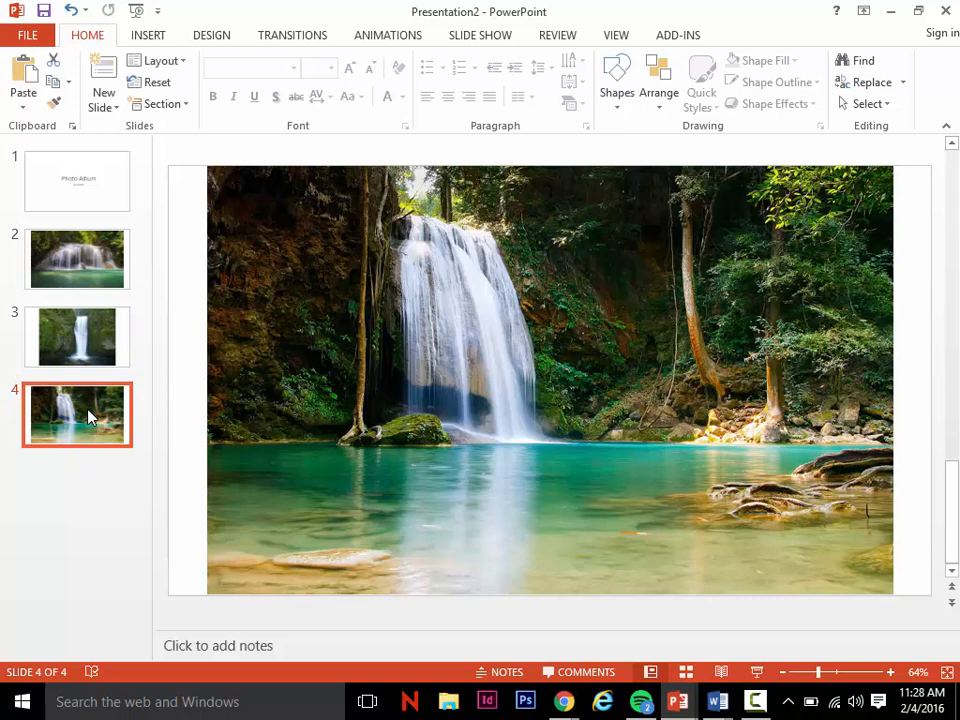
pyautogui.click(72, 192)
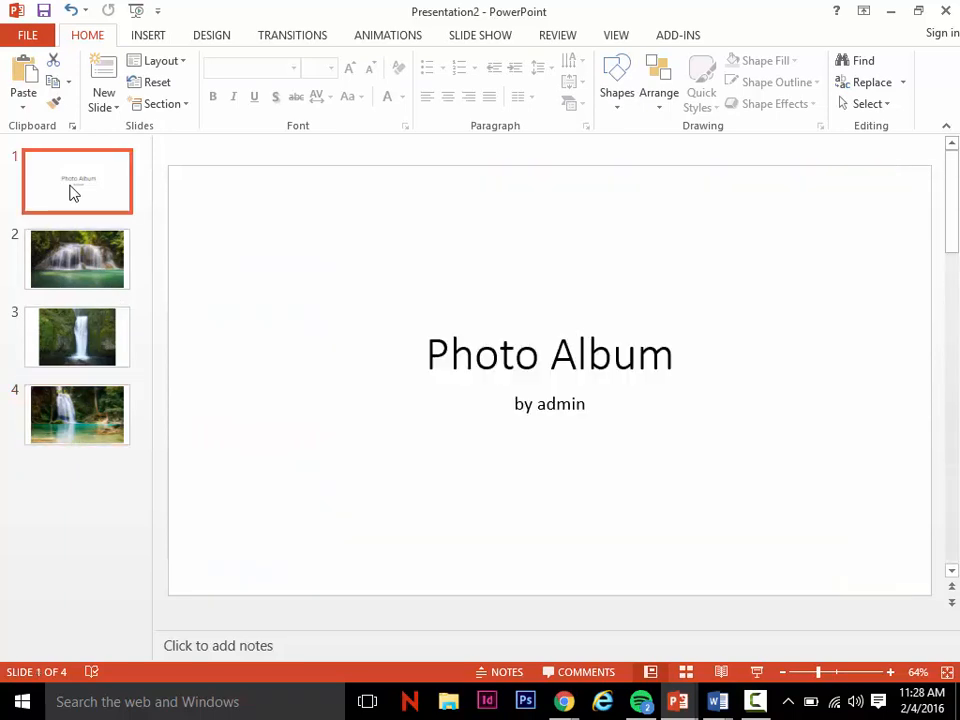